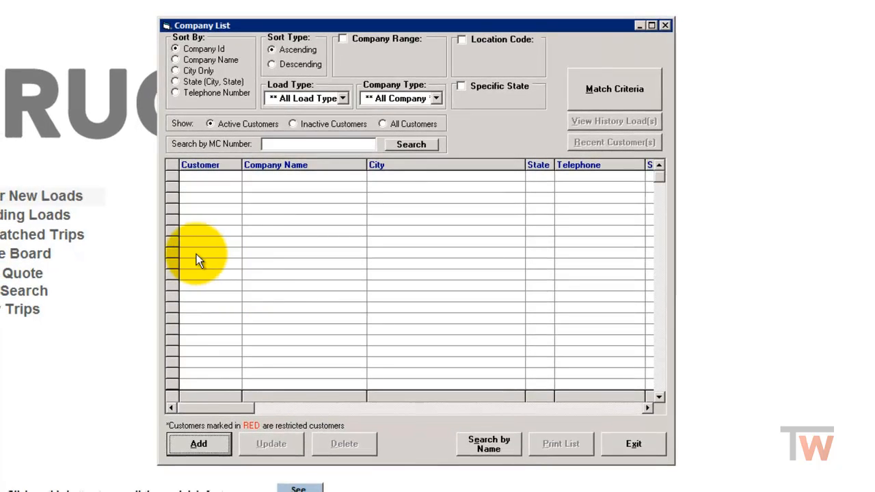
Start a new customer record with company ID TEST, setup initials RL and setup date 03/14/2018.
click(199, 444)
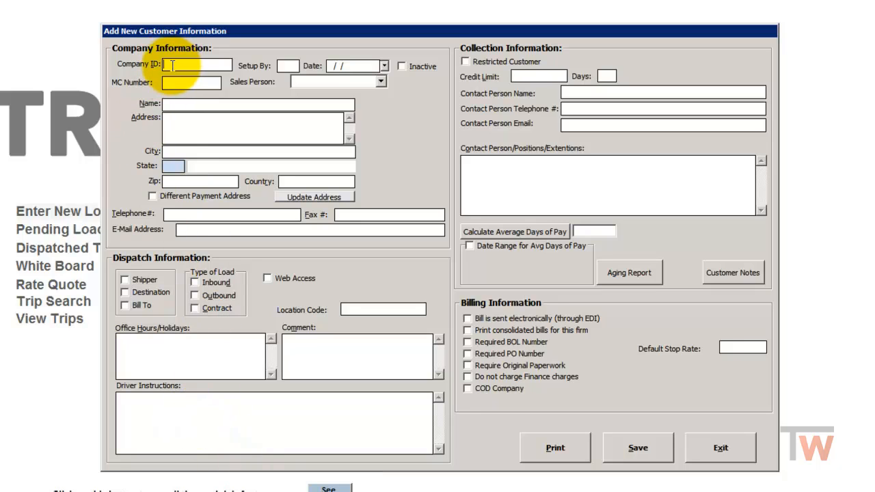
text(TEST)
click(290, 66)
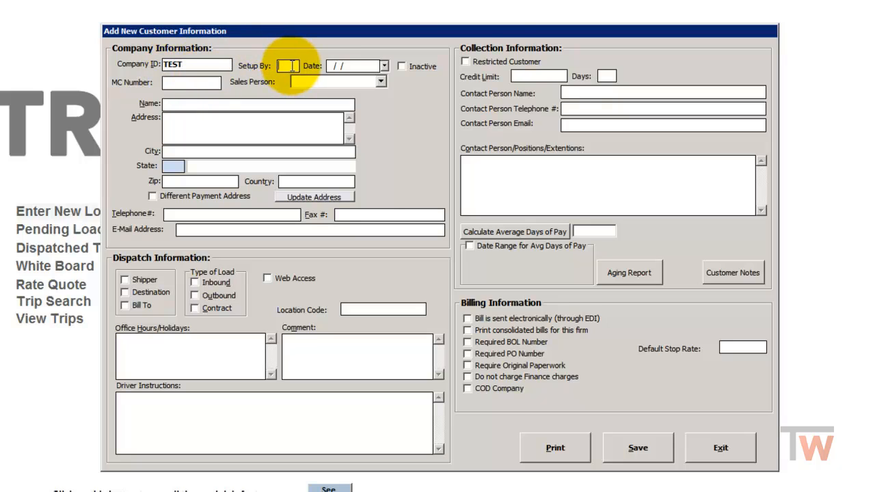
text(RL)
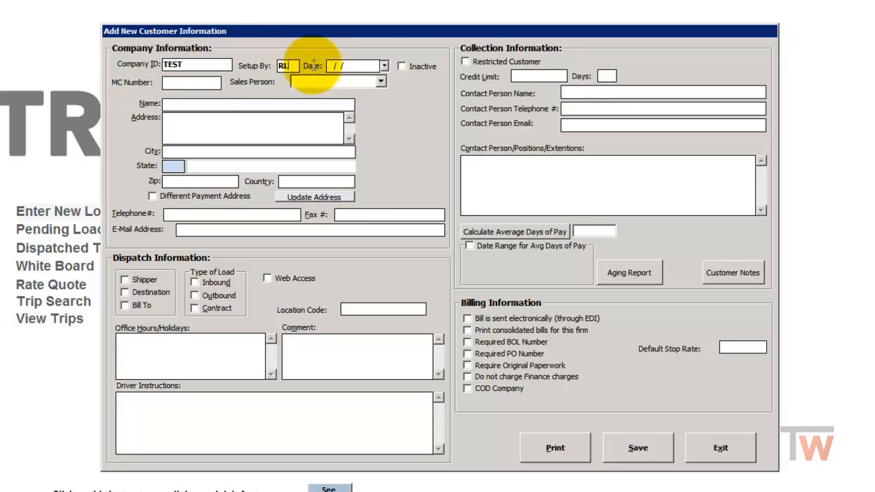
click(385, 66)
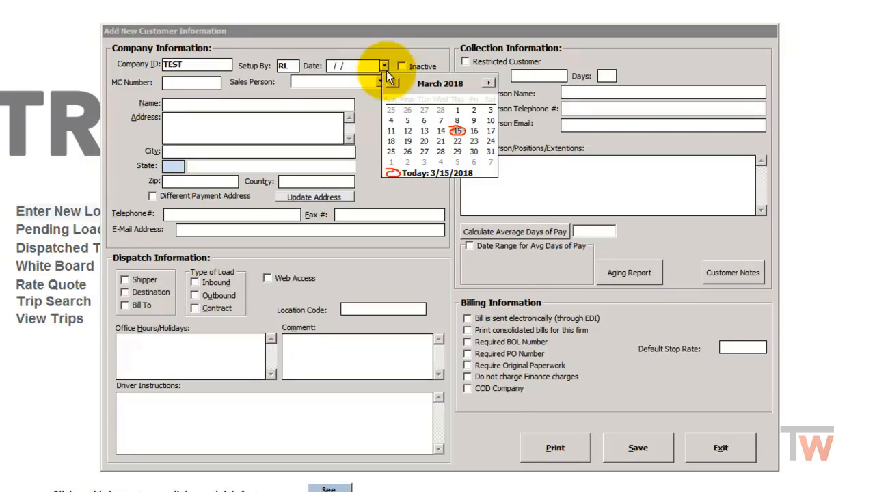
click(441, 131)
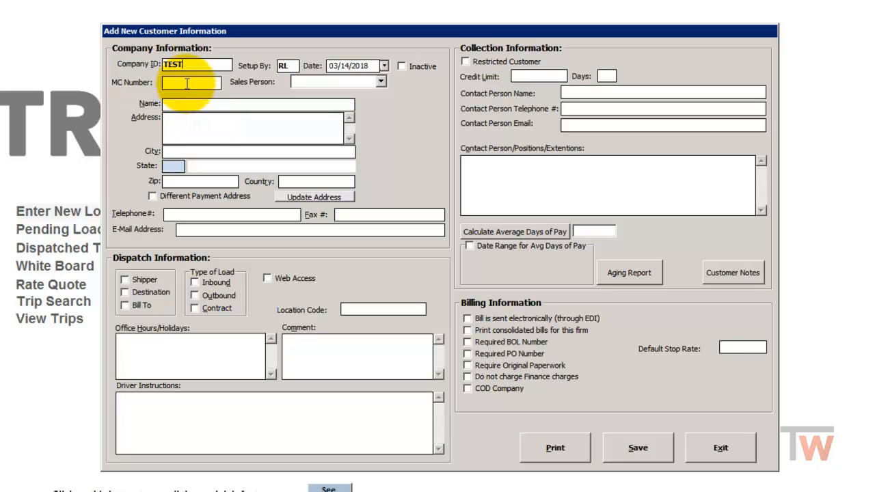
Enter the customer's MC number and set the company name to Test Company.
text(123456)
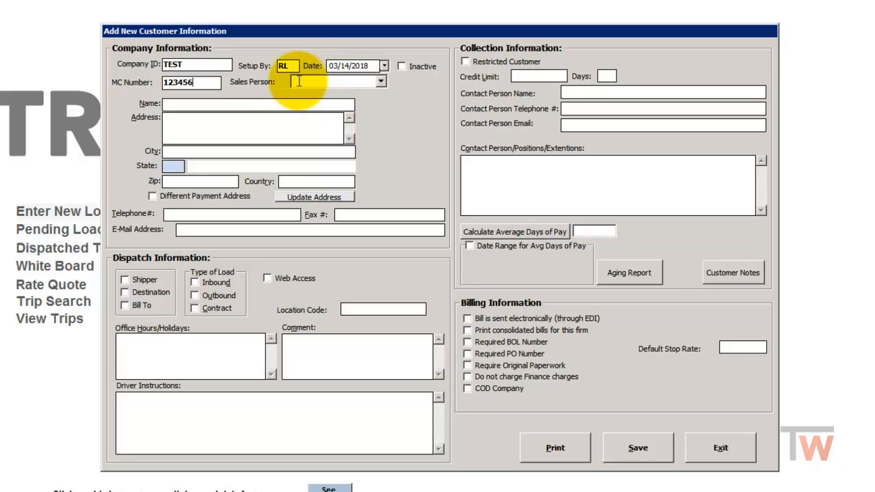
click(169, 104)
text(Test )
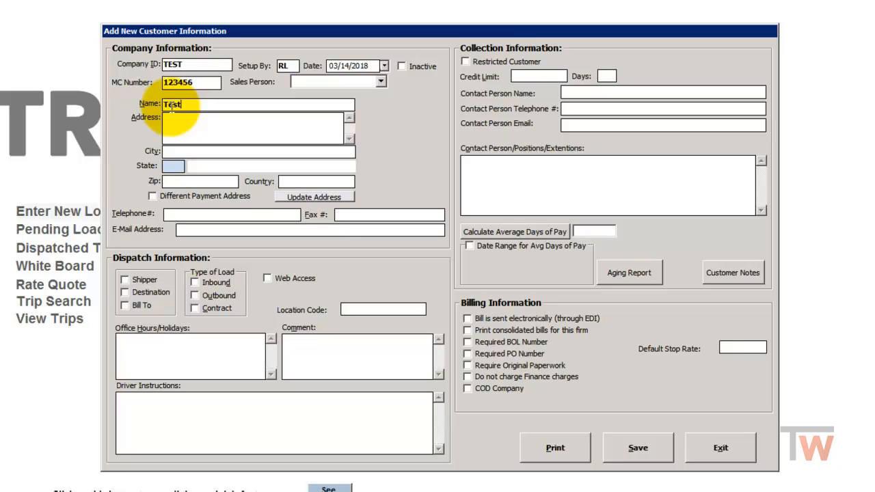
text(Compan)
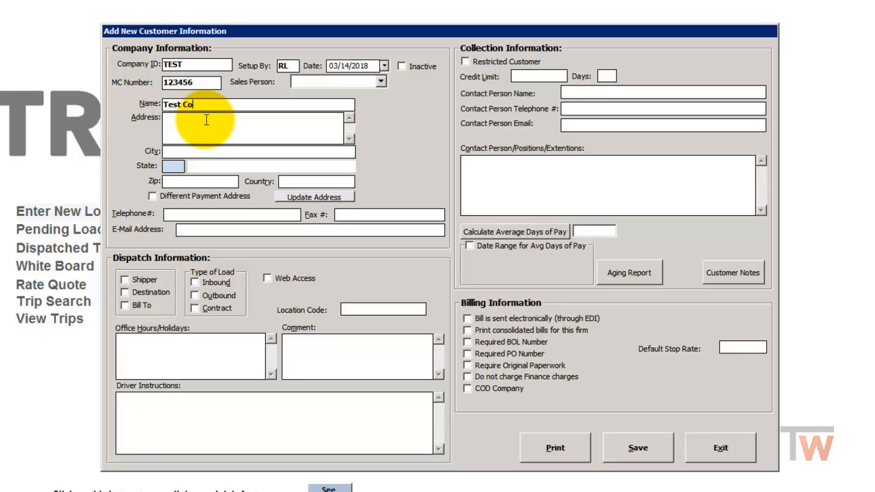
key(BackSpace)
key(BackSpace)
text(any)
Fill in the company's mailing address, including the PO box, city, state and zip code.
click(196, 123)
text(PO )
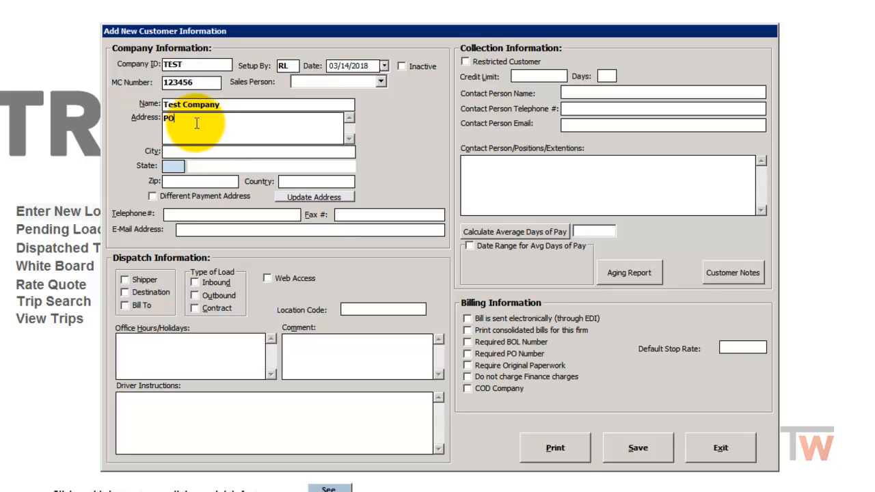
text(Box )
text(123)
text(Sioux Falls)
key(Tab)
text(SD)
key(Tab)
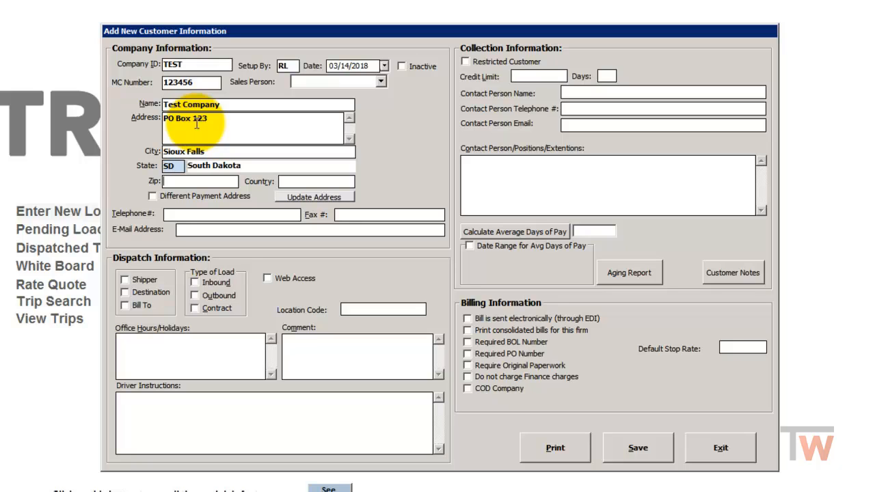
text(57105)
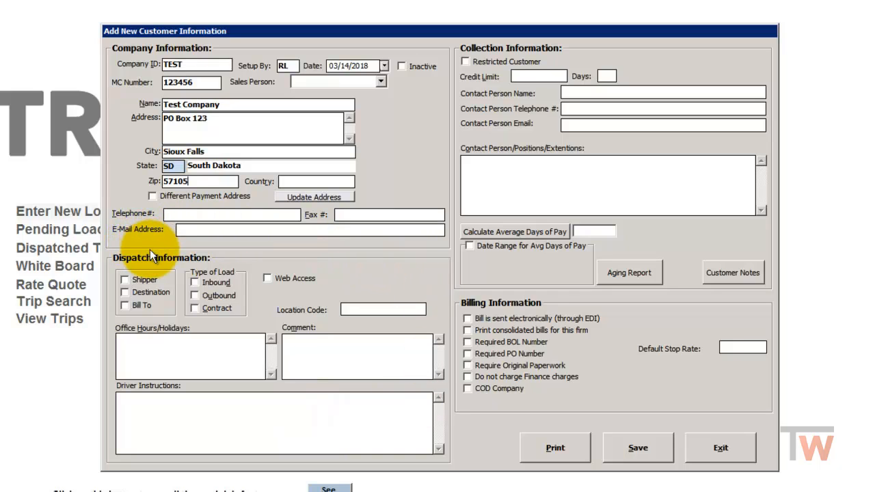
Try marking the customer as Shipper, Destination and Bill To, clearing all three options again.
click(125, 306)
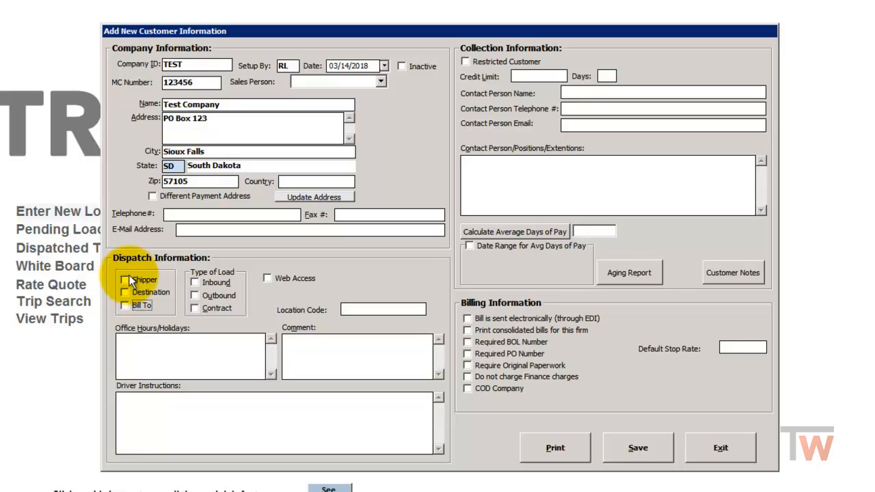
click(126, 279)
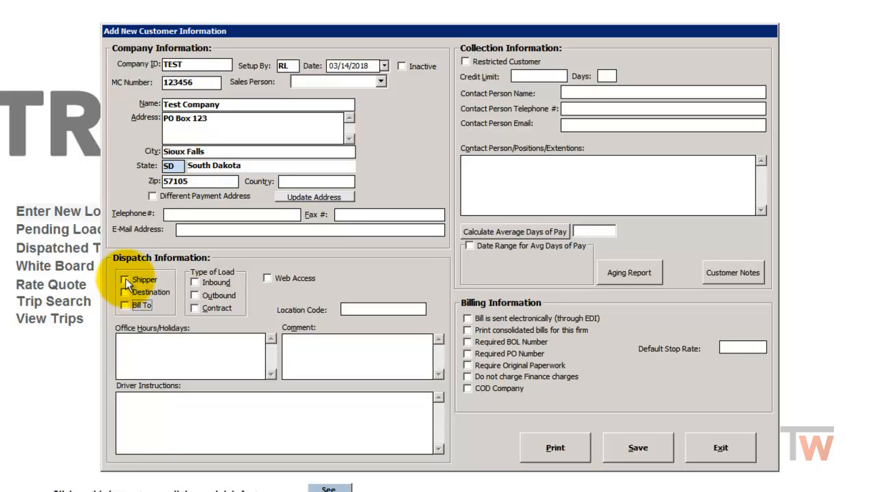
click(126, 292)
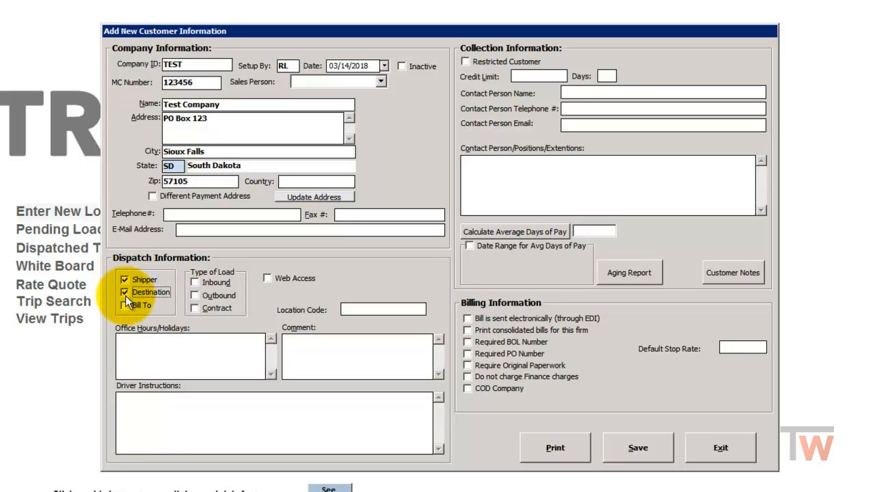
click(124, 306)
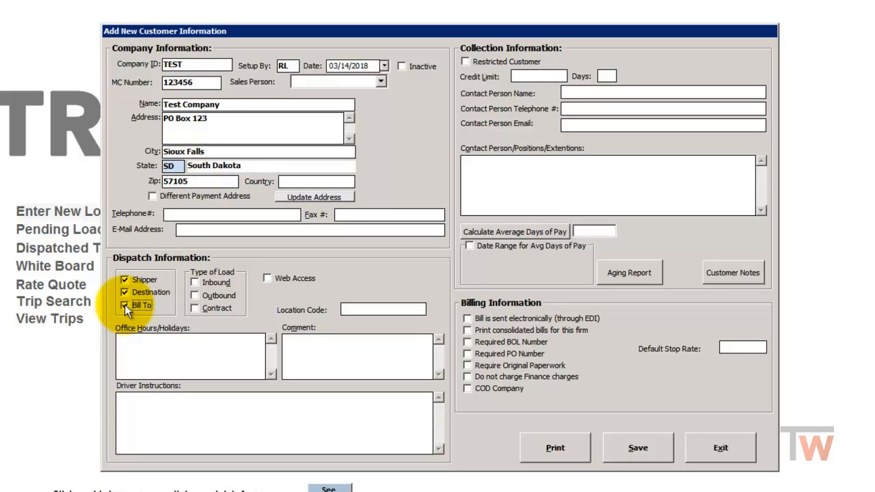
click(125, 305)
click(125, 293)
click(123, 278)
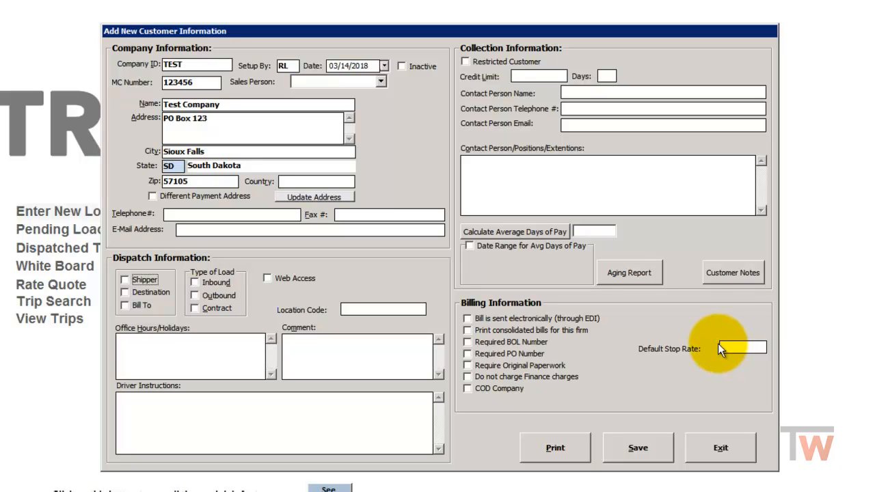
Save the new customer record, and exit both the company list and the dispatch module.
click(645, 447)
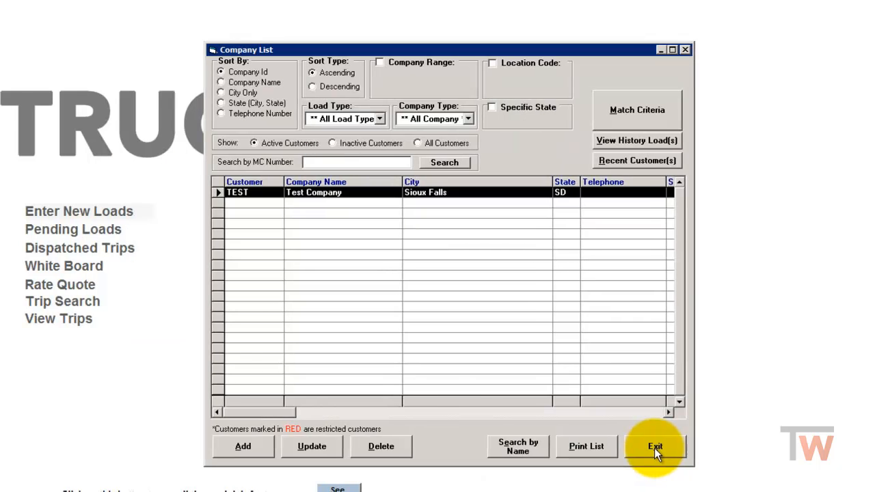
click(646, 448)
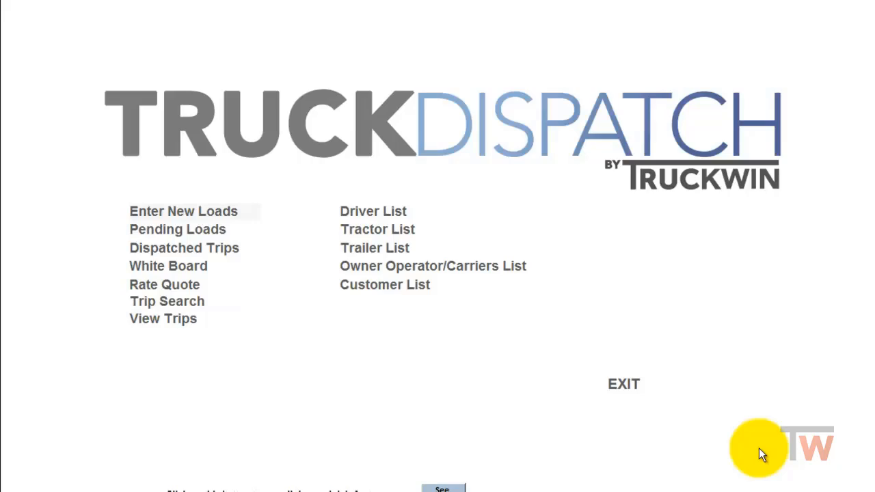
click(615, 381)
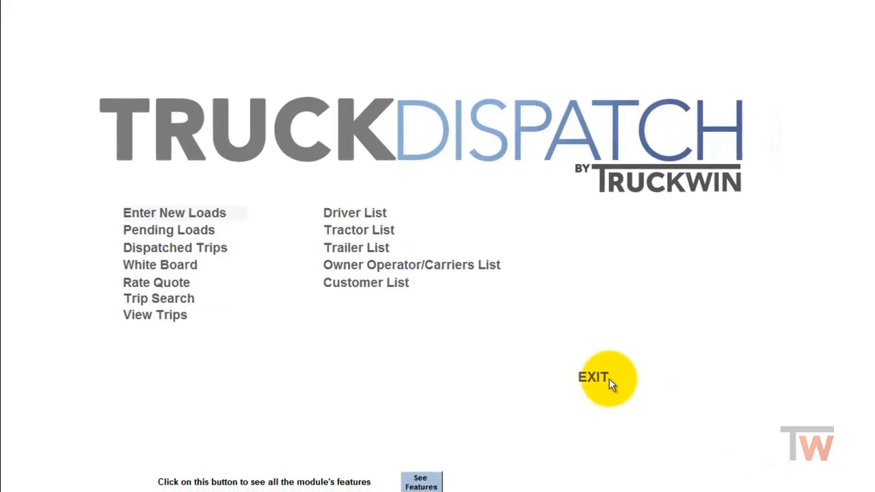